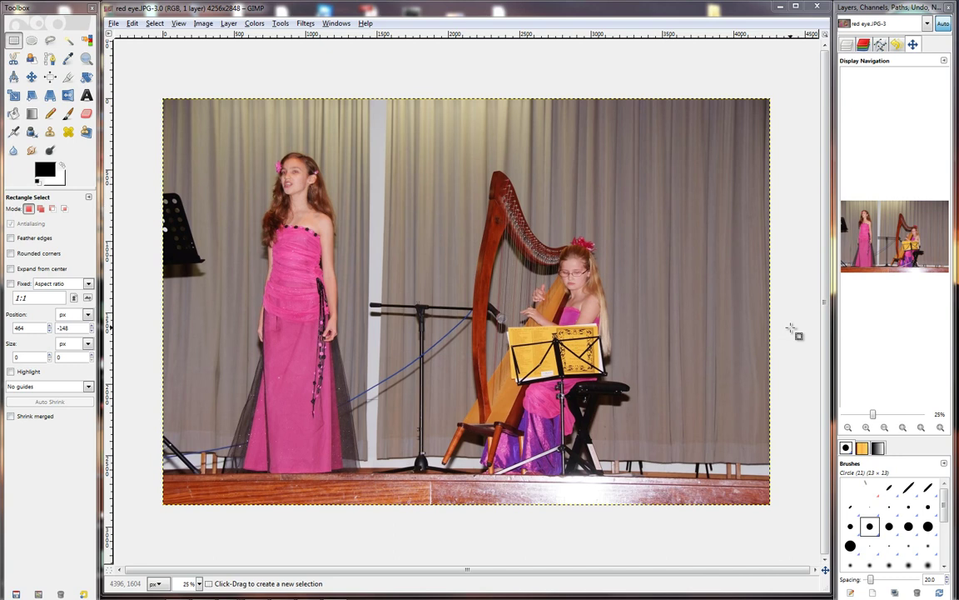
Zoom the photo to 400% and center the view on the girl's red eyes.
click(866, 428)
click(866, 428)
click(866, 428)
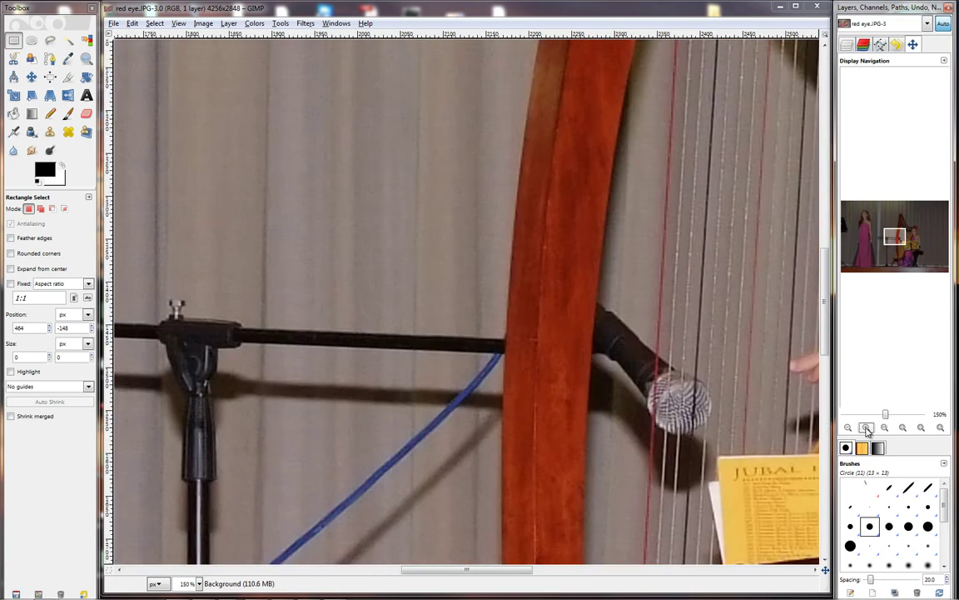
click(891, 234)
drag(891, 233, 864, 219)
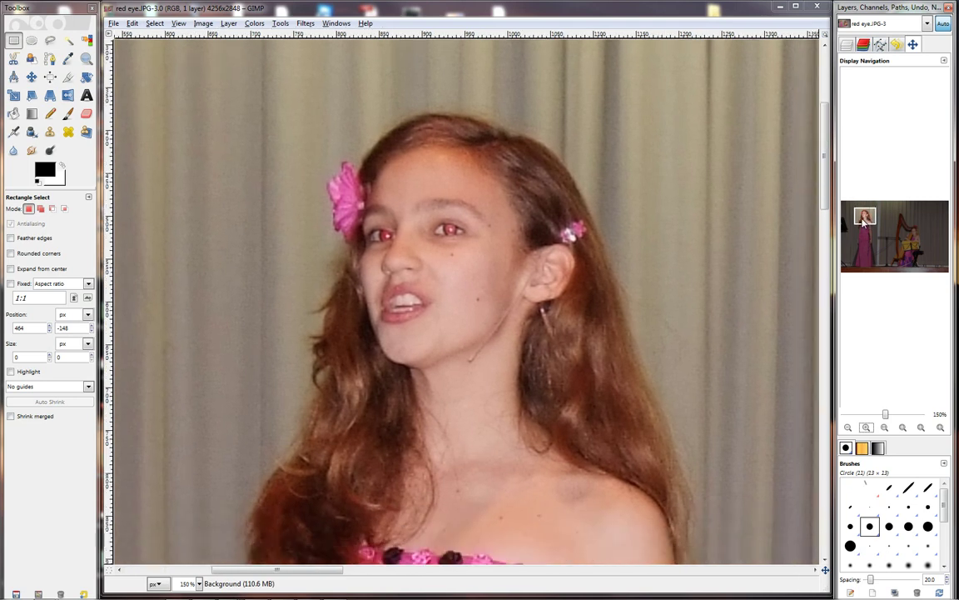
click(866, 428)
click(866, 428)
click(866, 428)
drag(859, 218, 861, 217)
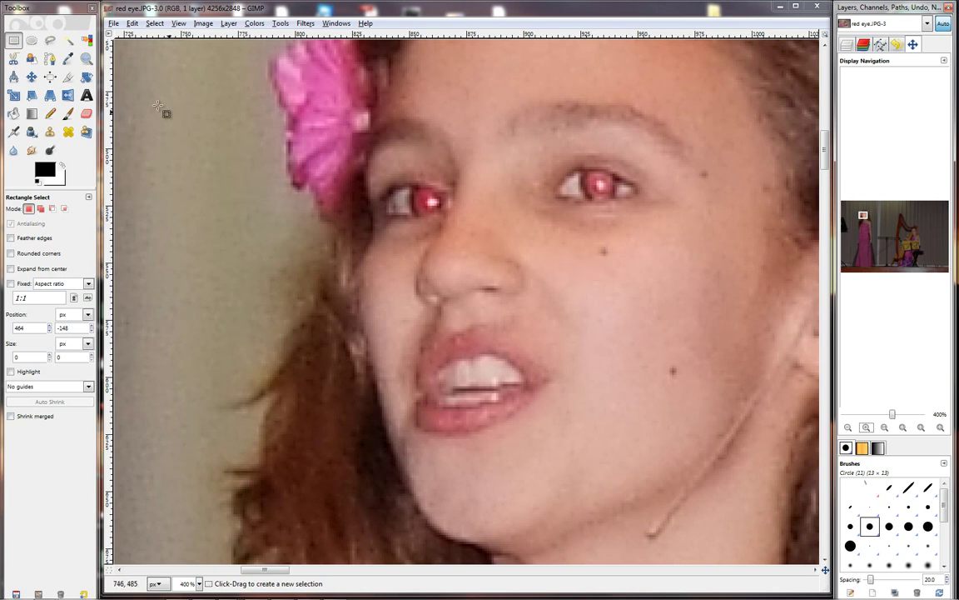
Choose Ellipse Select with its mode set to 'Add to the current selection'.
click(32, 40)
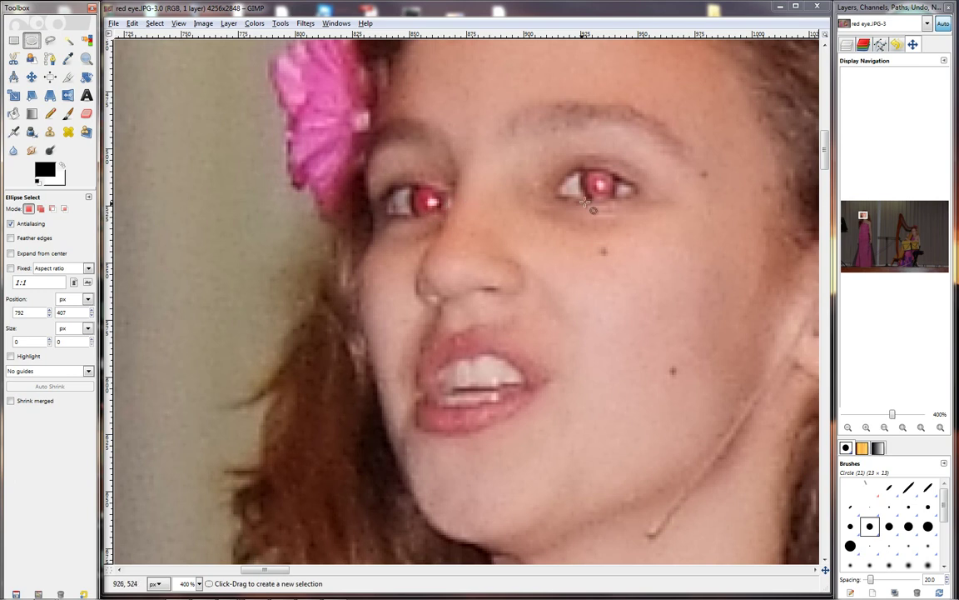
click(40, 209)
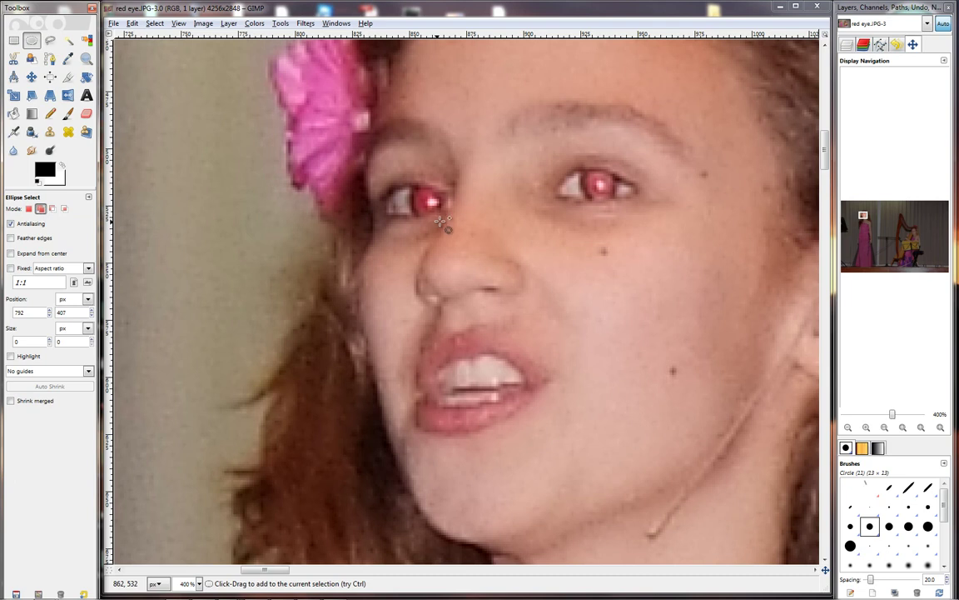
Fit an ellipse over the left pupil, then add a second ellipse over the right pupil.
drag(414, 180, 442, 216)
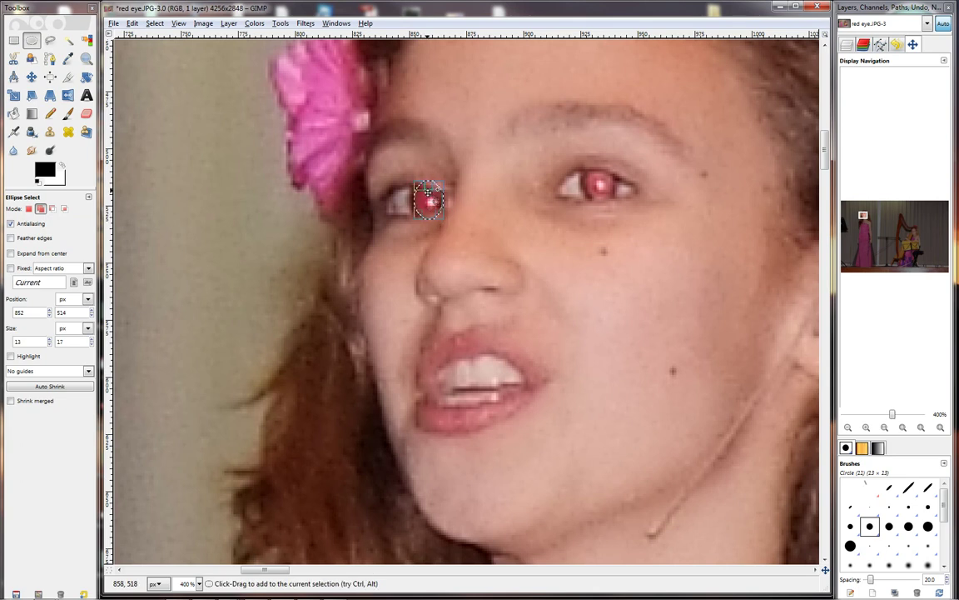
key(ctrl+z)
drag(443, 182, 438, 189)
click(424, 199)
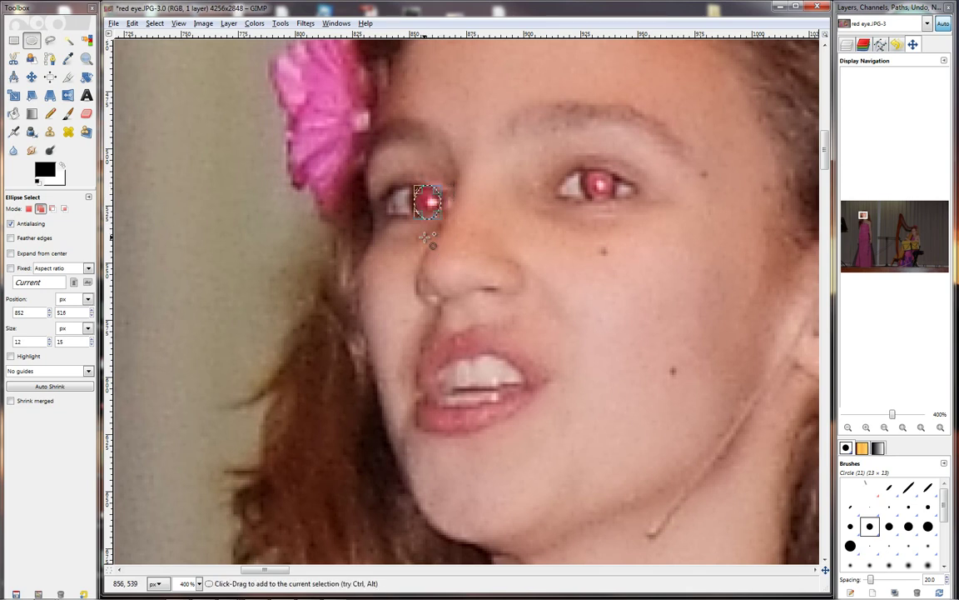
click(588, 169)
drag(587, 169, 619, 205)
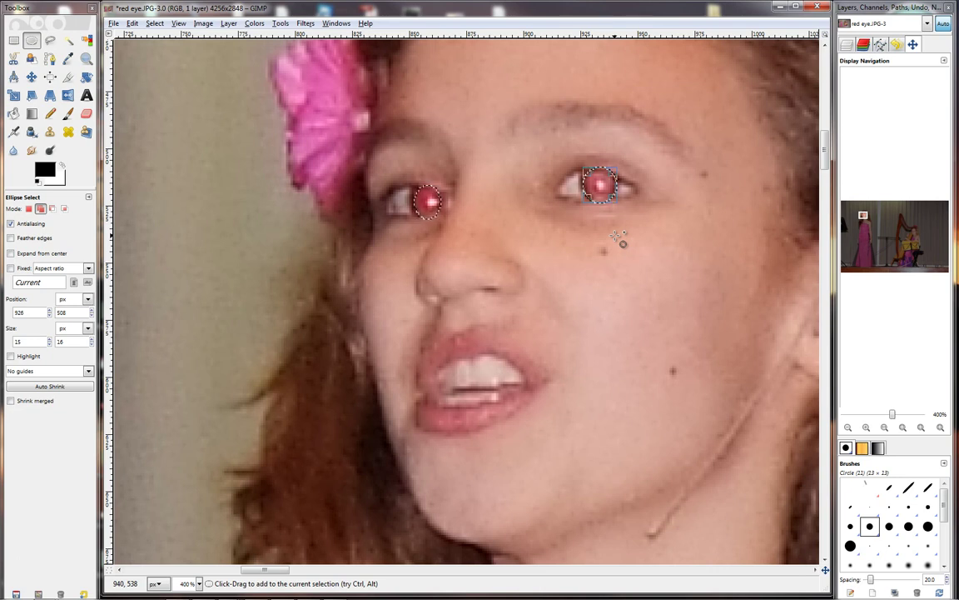
Feather the two-pupil selection by 8 pixels using Select > Feather.
click(155, 24)
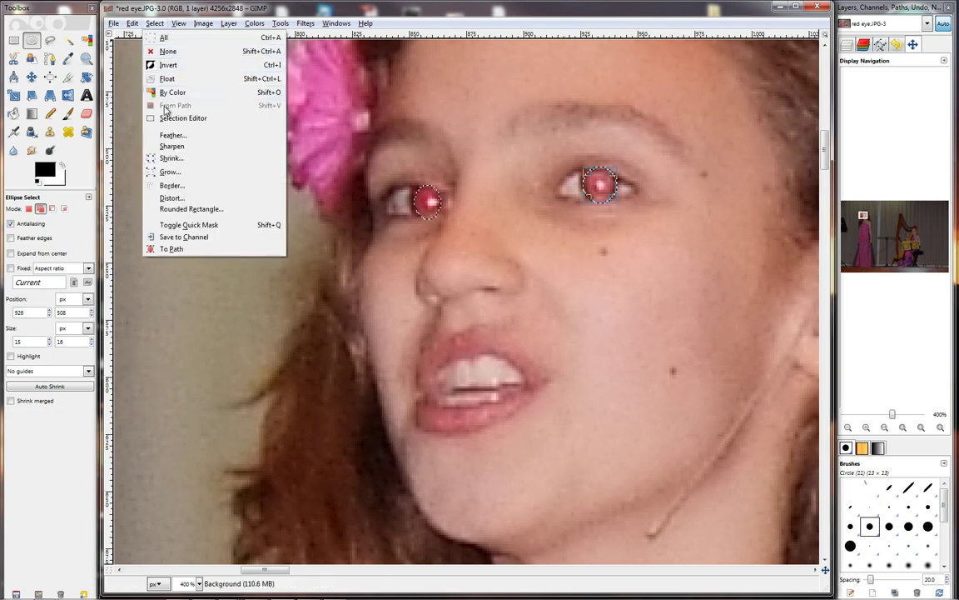
click(170, 135)
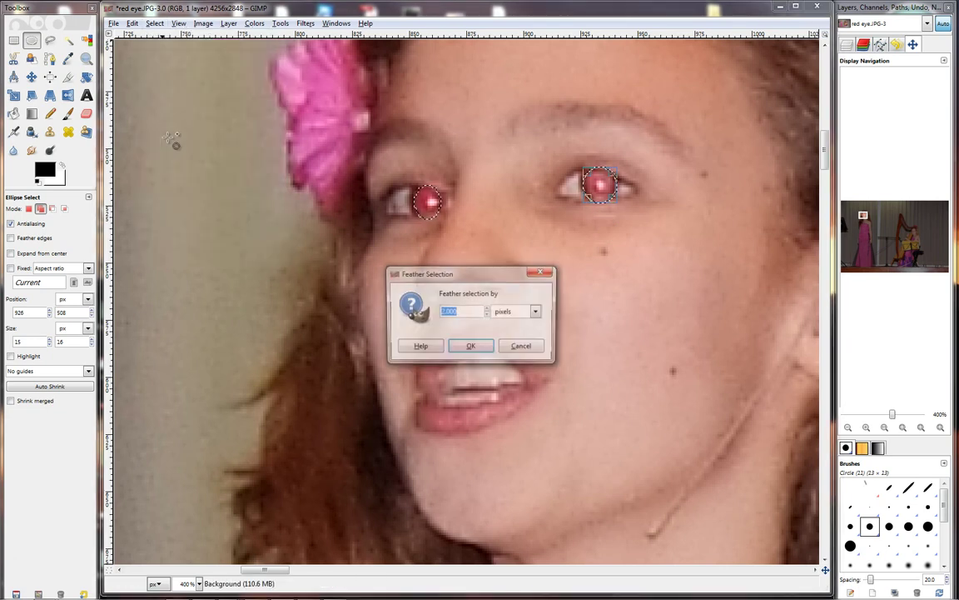
click(488, 308)
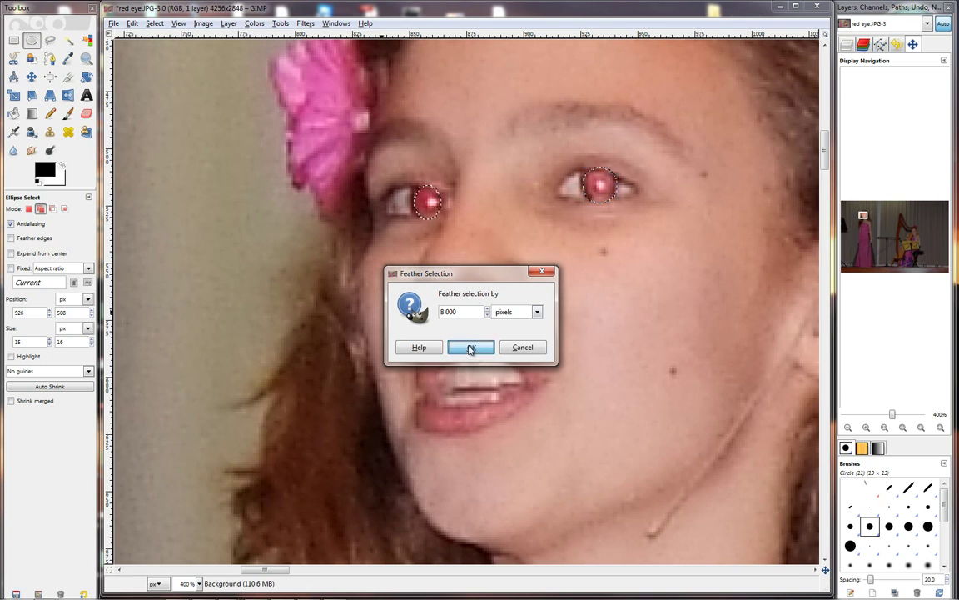
click(470, 346)
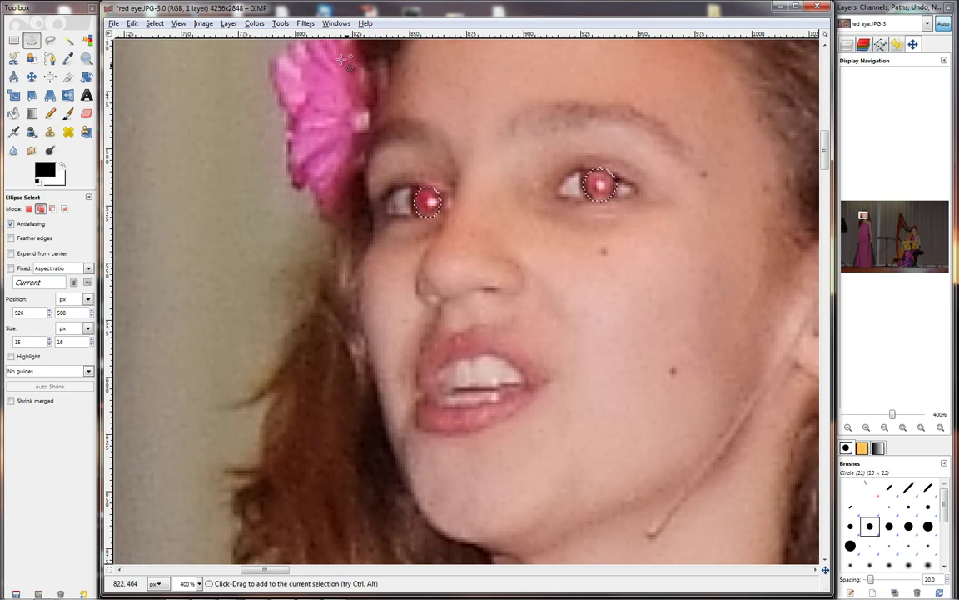
Open Filters > Enhance > Red Eye Removal for the selected pupils.
click(307, 25)
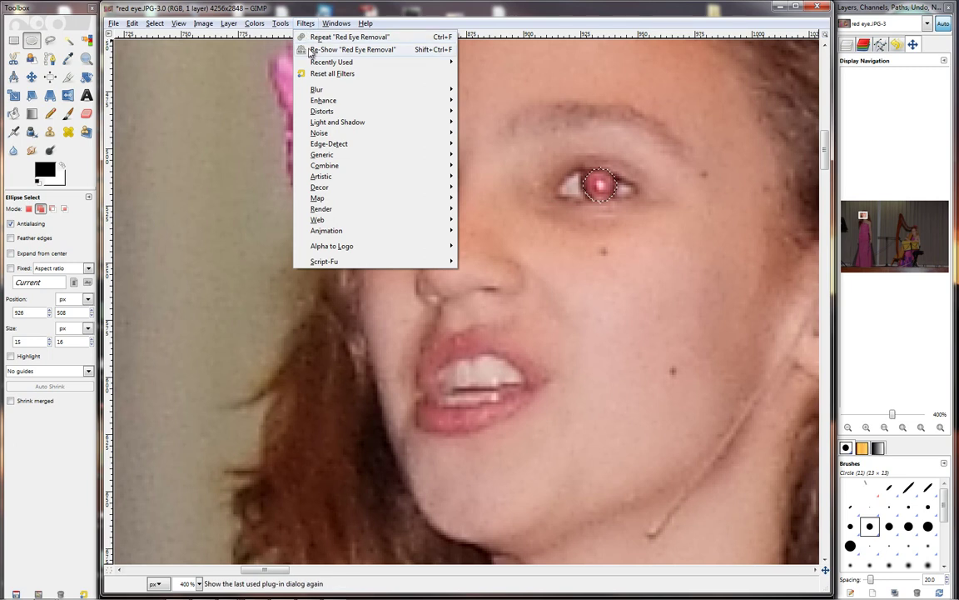
mouse_move(392, 107)
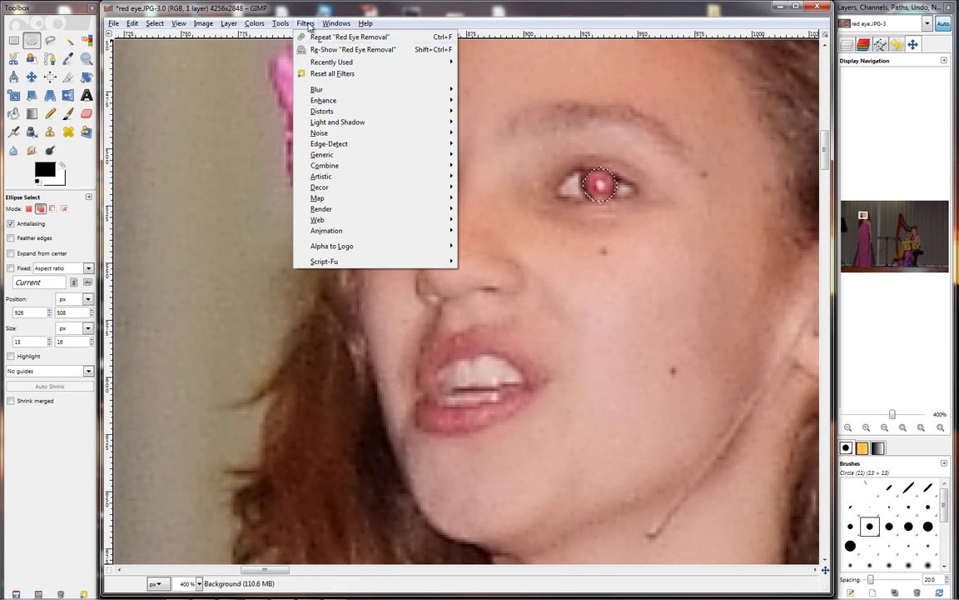
mouse_move(325, 100)
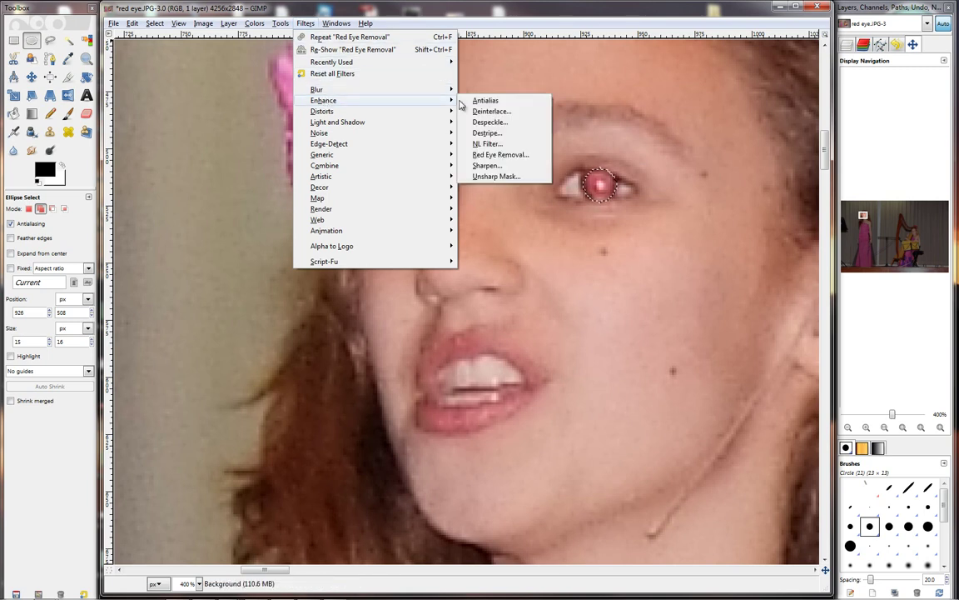
click(496, 155)
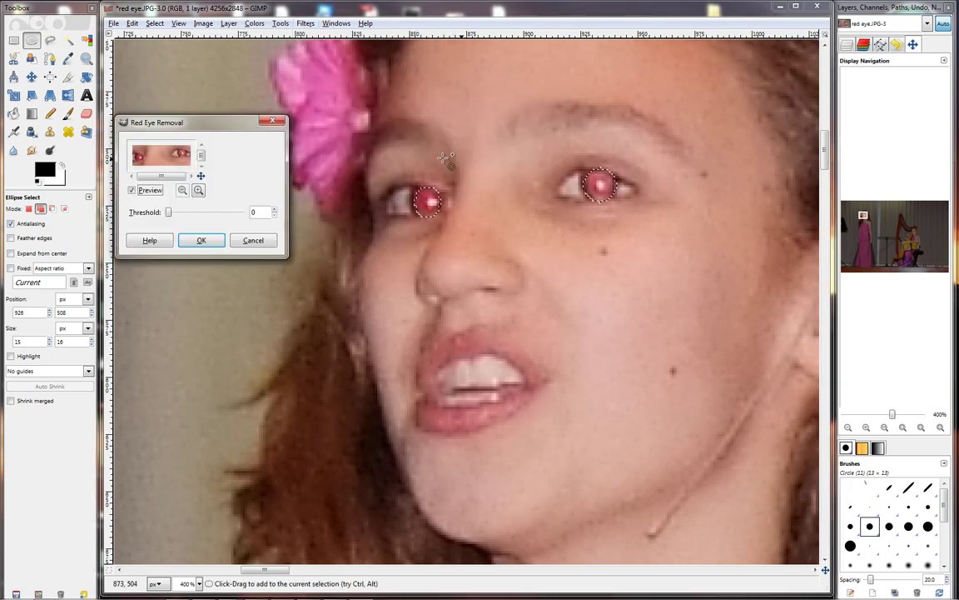
Apply Red Eye Removal at threshold 74, checking a magnified eye in the preview.
drag(235, 124, 295, 111)
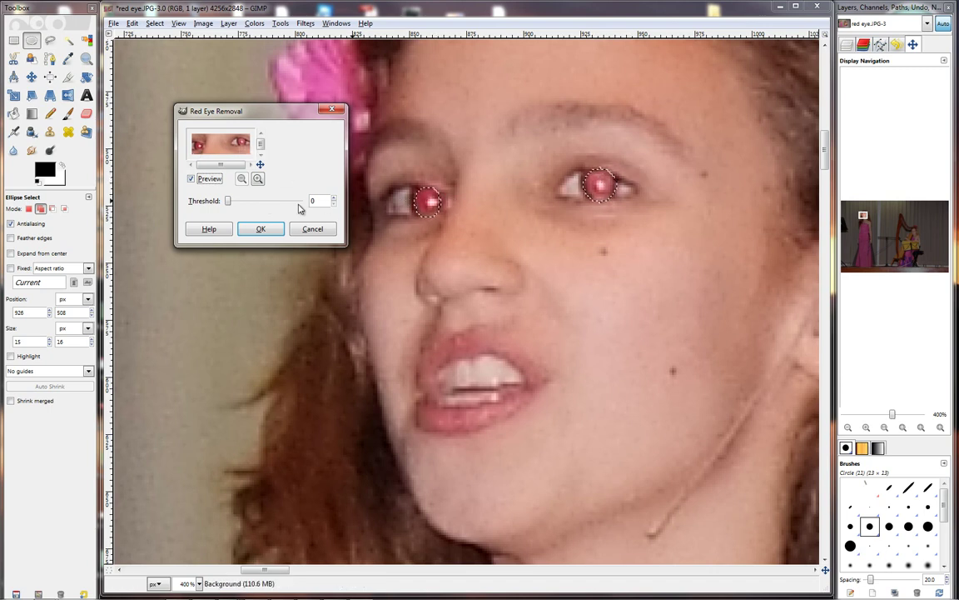
drag(230, 203, 254, 205)
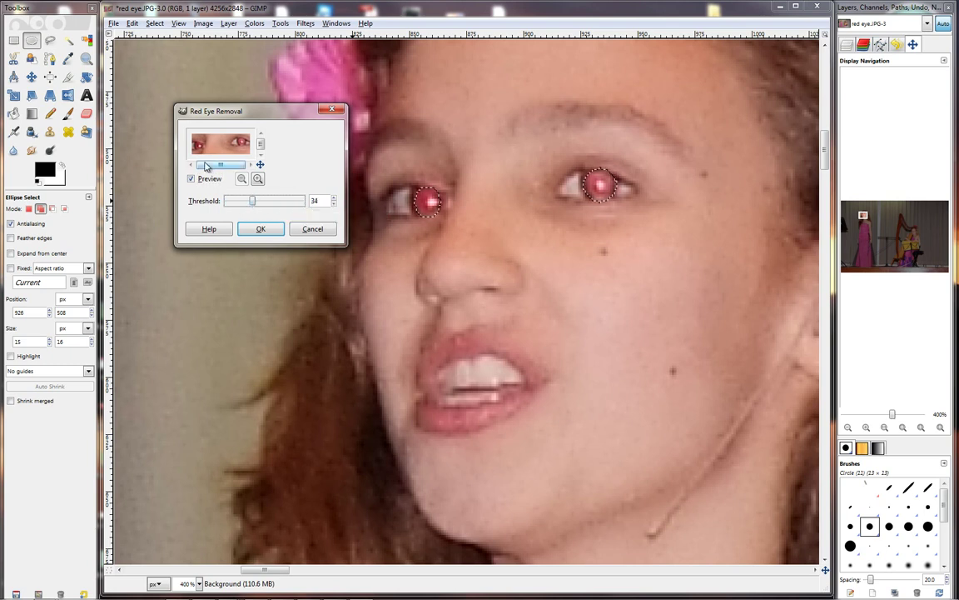
click(257, 180)
drag(236, 148, 204, 146)
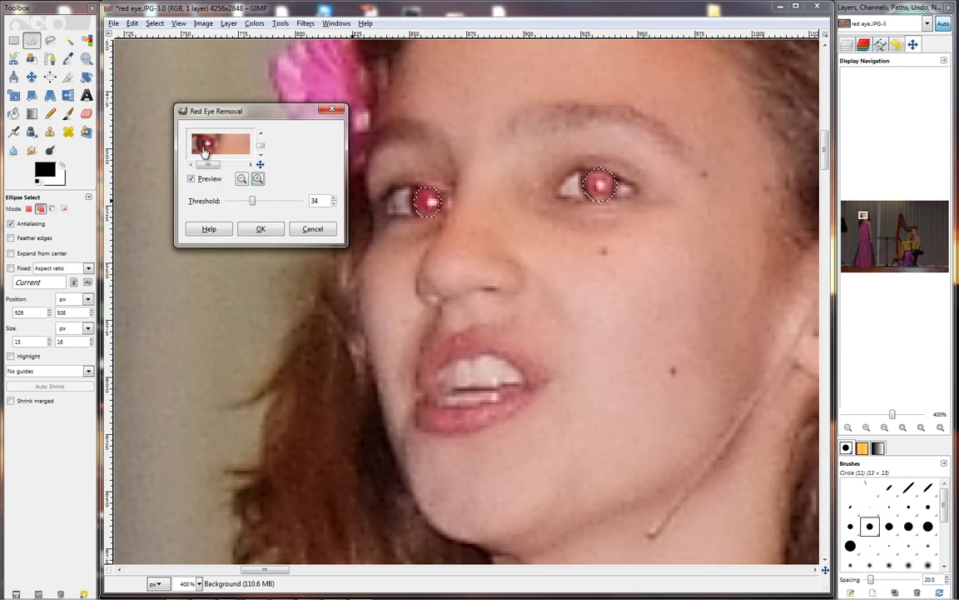
drag(252, 202, 269, 206)
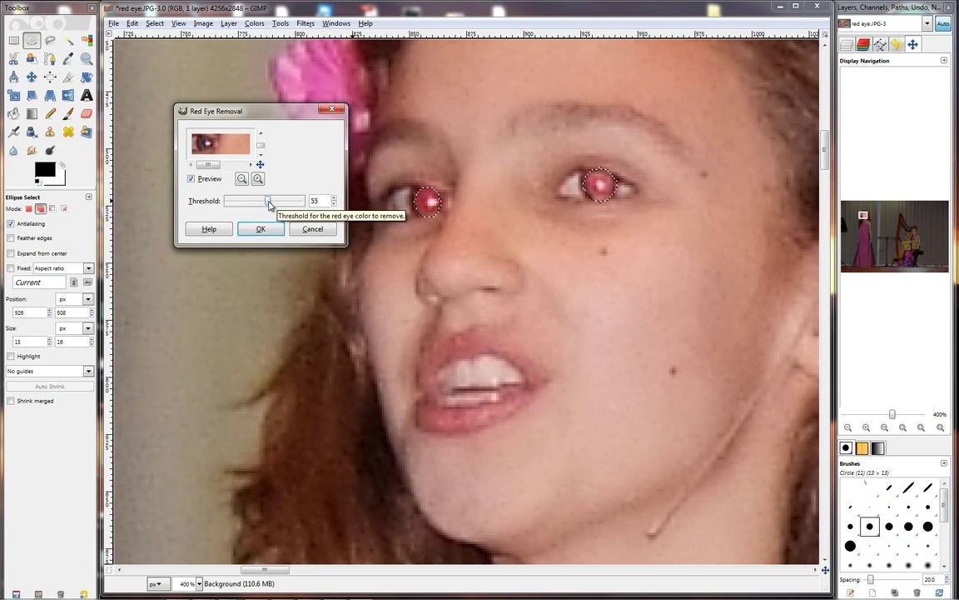
drag(204, 144, 221, 156)
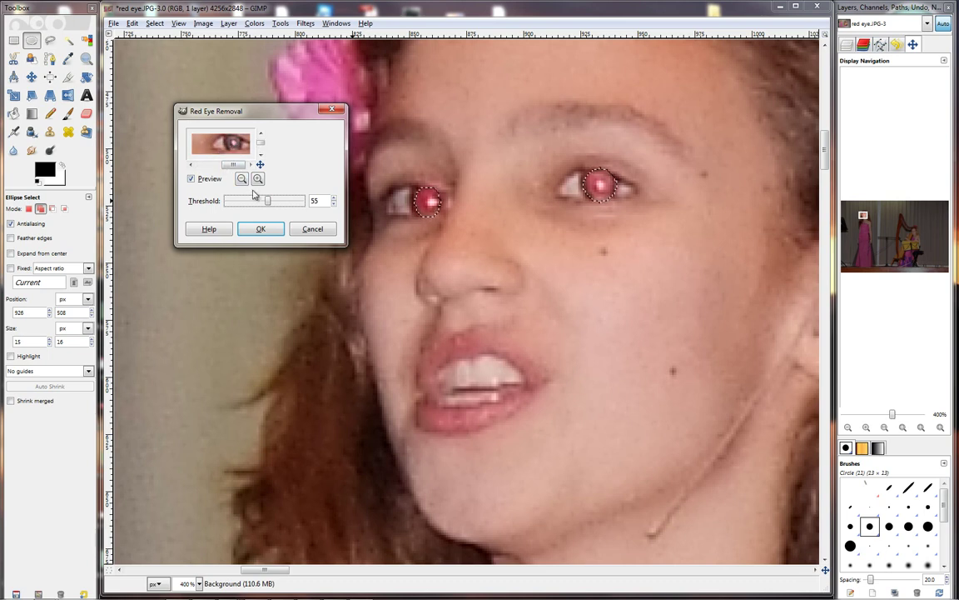
drag(268, 202, 281, 204)
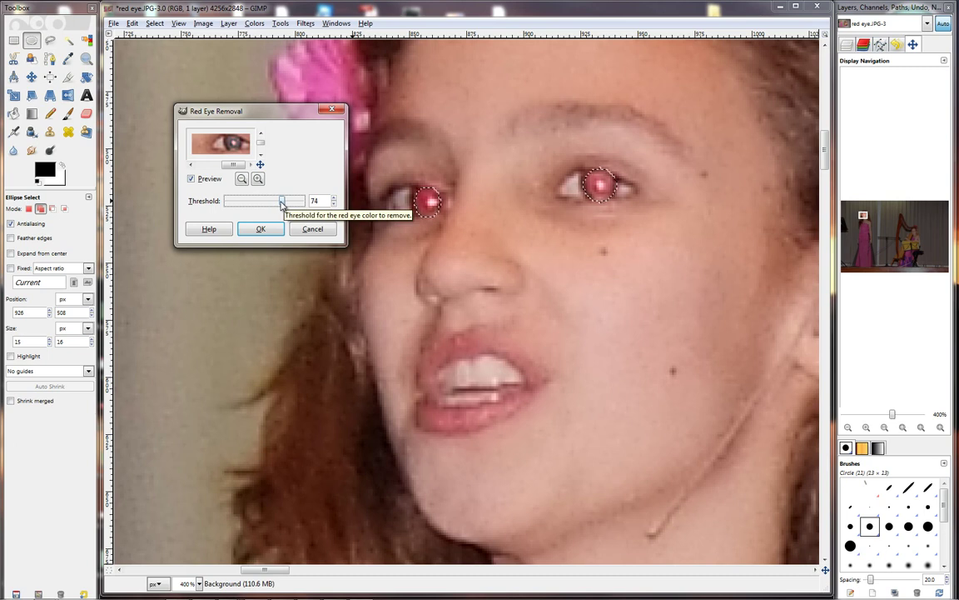
mouse_move(198, 139)
mouse_down()
mouse_move(239, 145)
mouse_move(190, 144)
mouse_move(219, 144)
mouse_move(201, 153)
mouse_up()
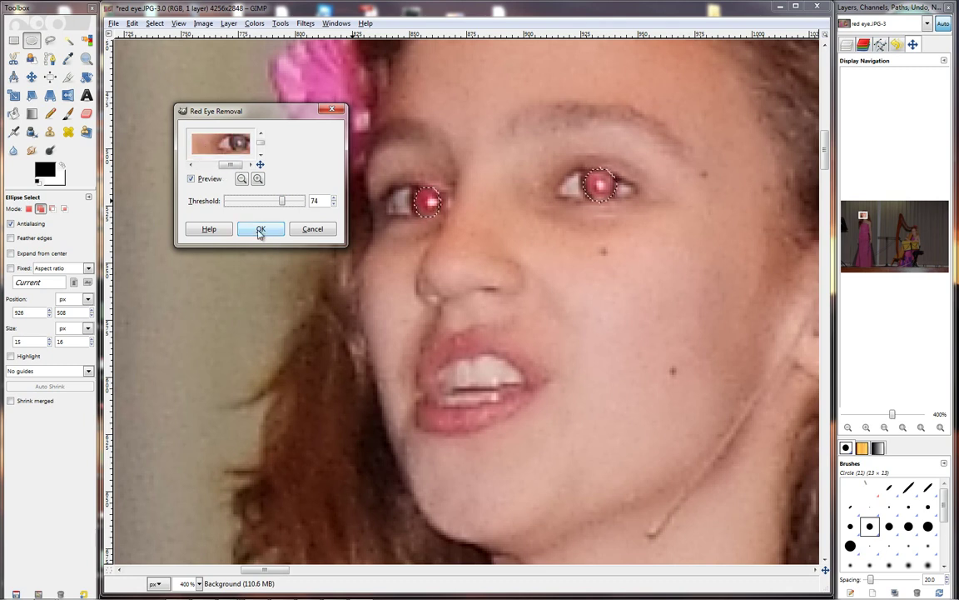
click(259, 232)
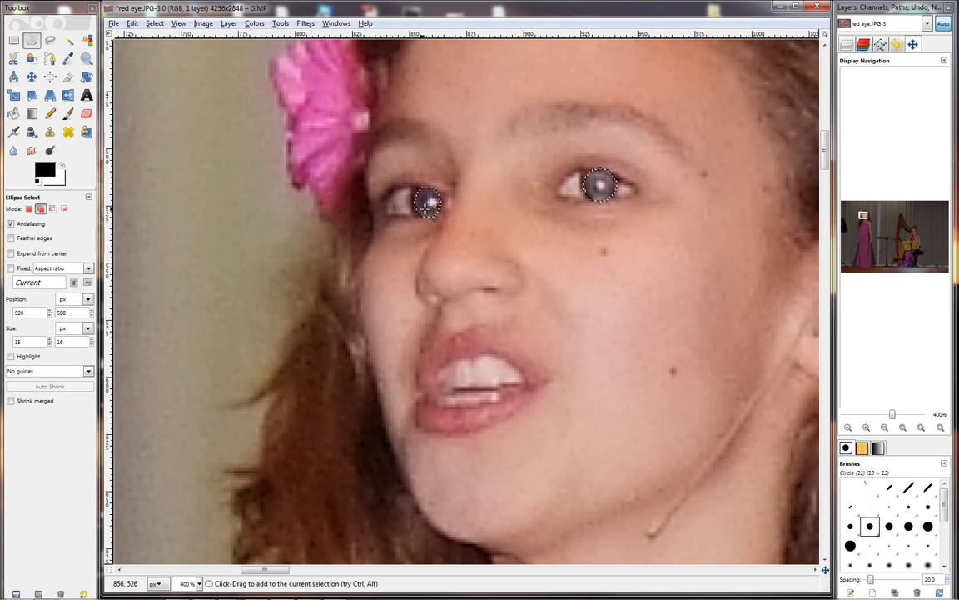
Remove the selection from both eyes with Select > None.
click(179, 25)
mouse_move(160, 26)
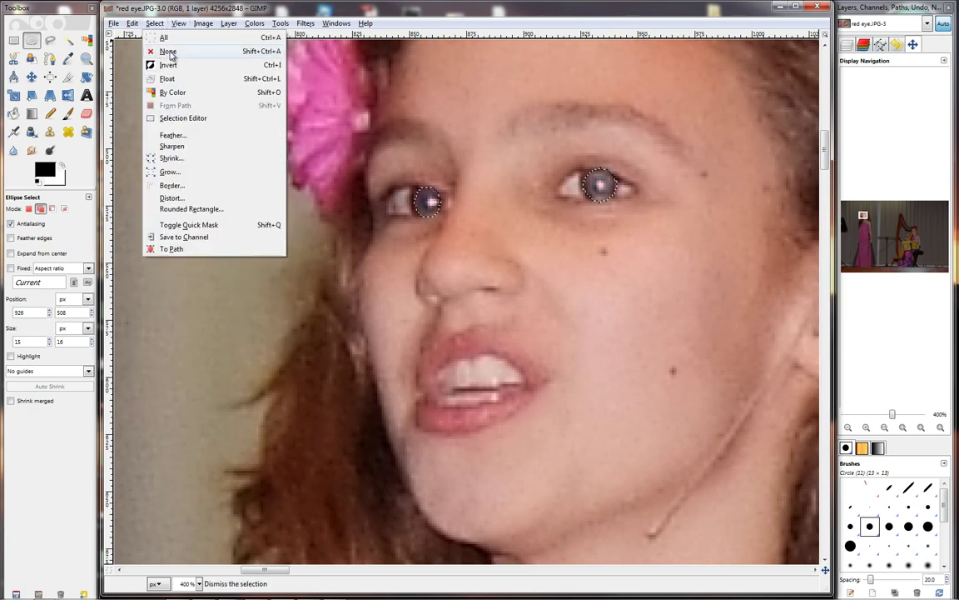
click(171, 53)
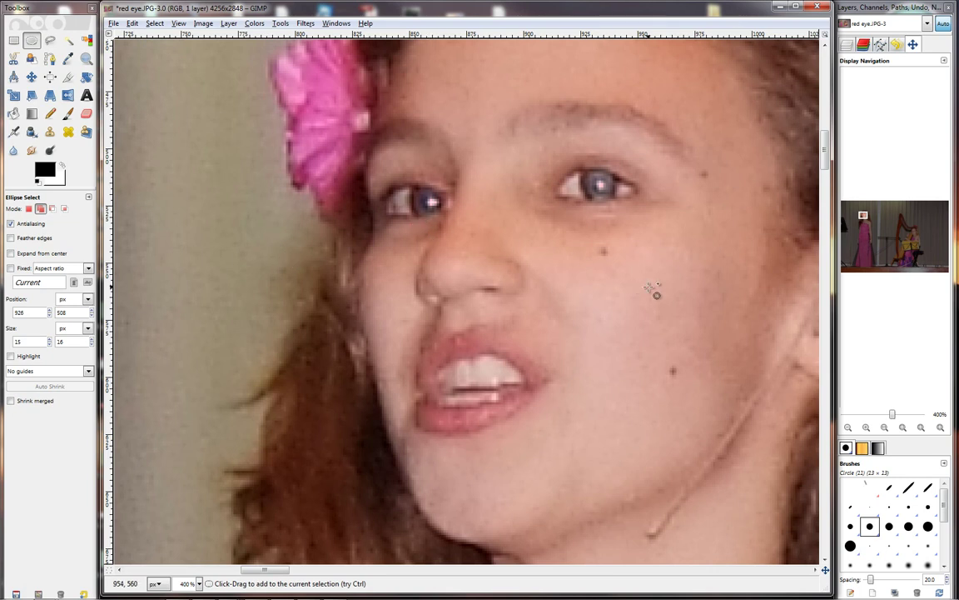
Zoom out to 33.3% to view the whole stage photo.
click(848, 427)
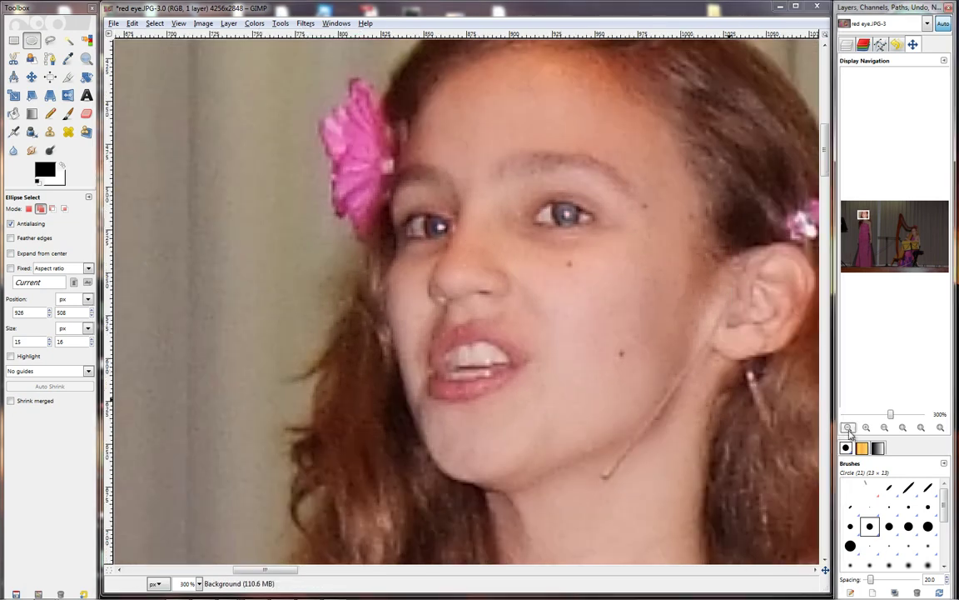
click(847, 427)
click(848, 427)
click(848, 427)
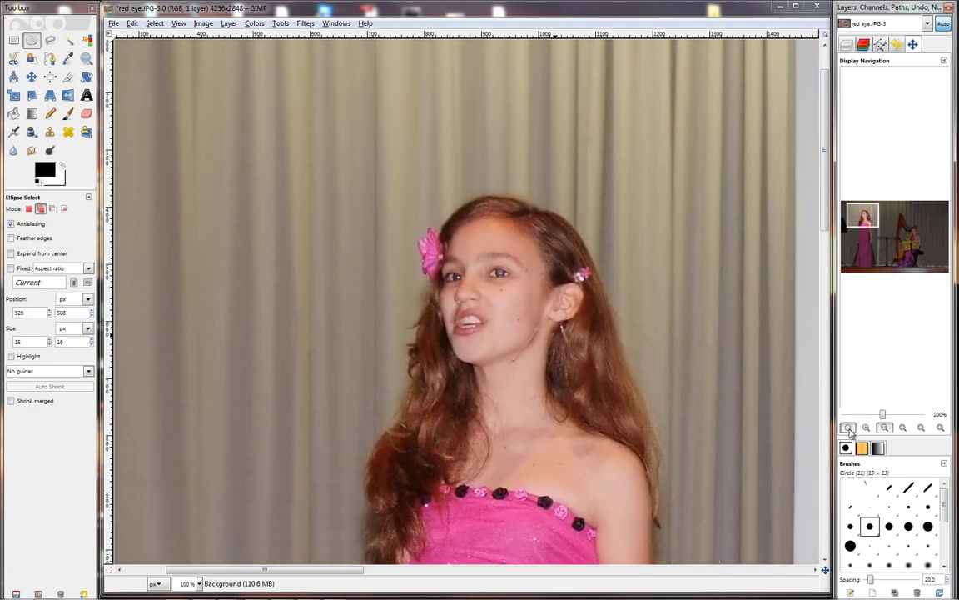
click(849, 427)
click(848, 427)
click(848, 427)
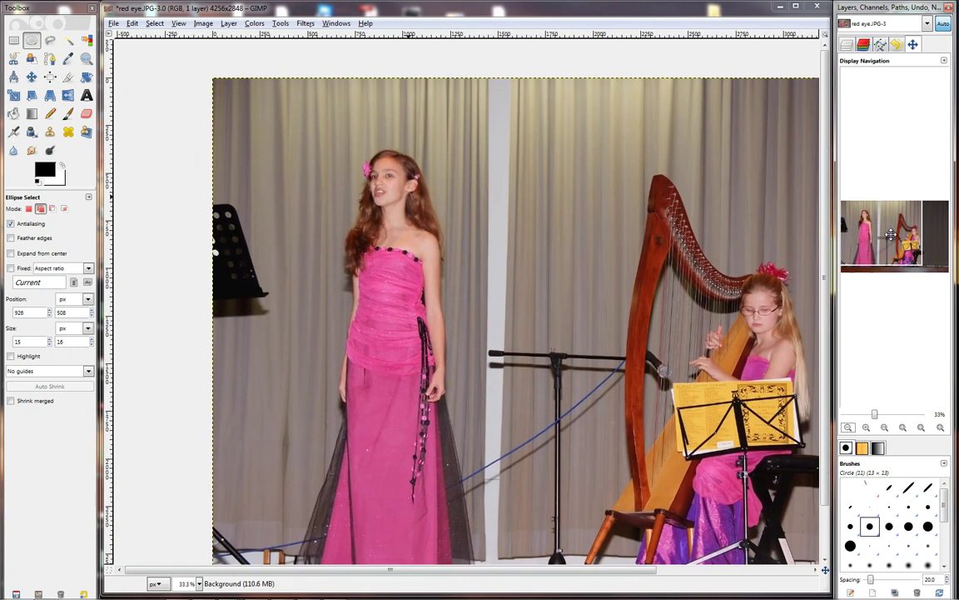